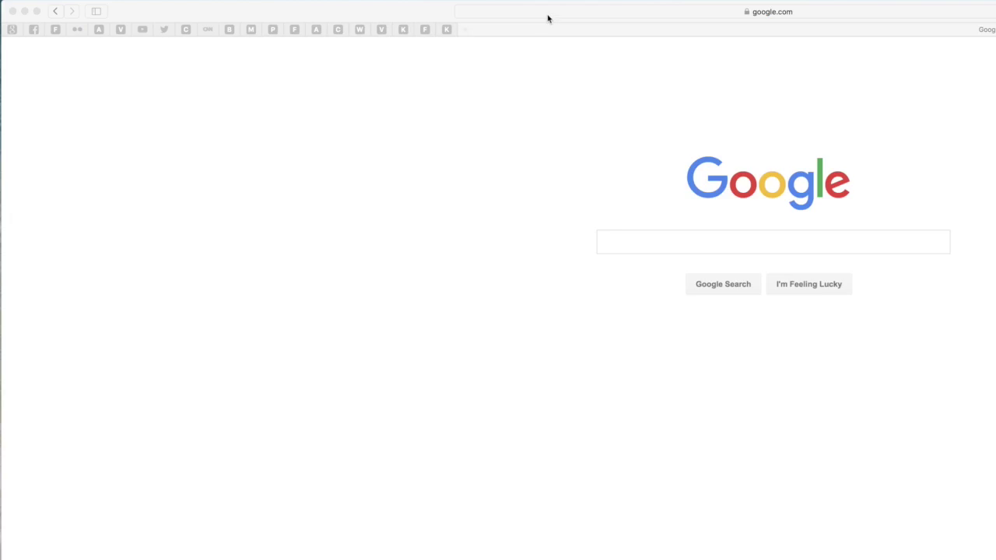
click(548, 14)
text(www.coj.net)
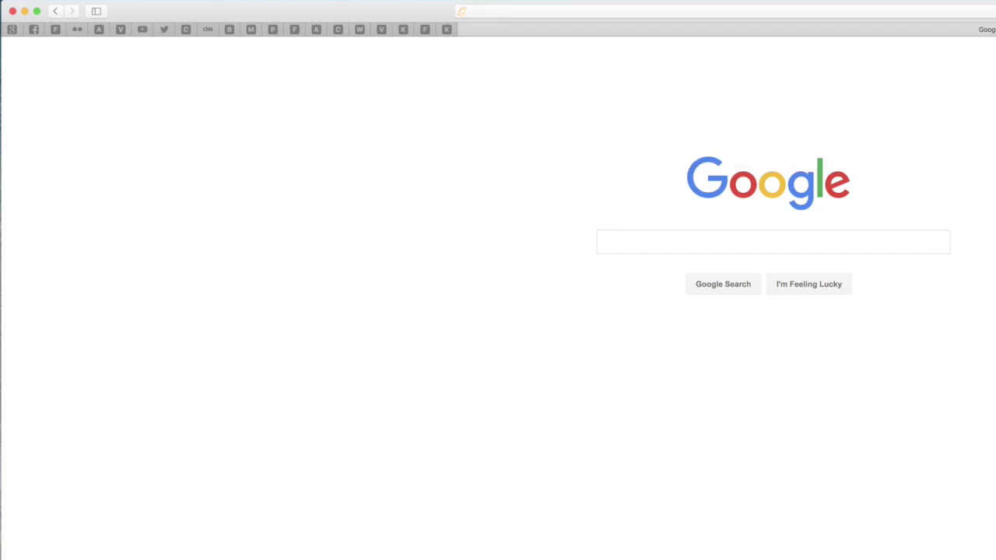
key(Return)
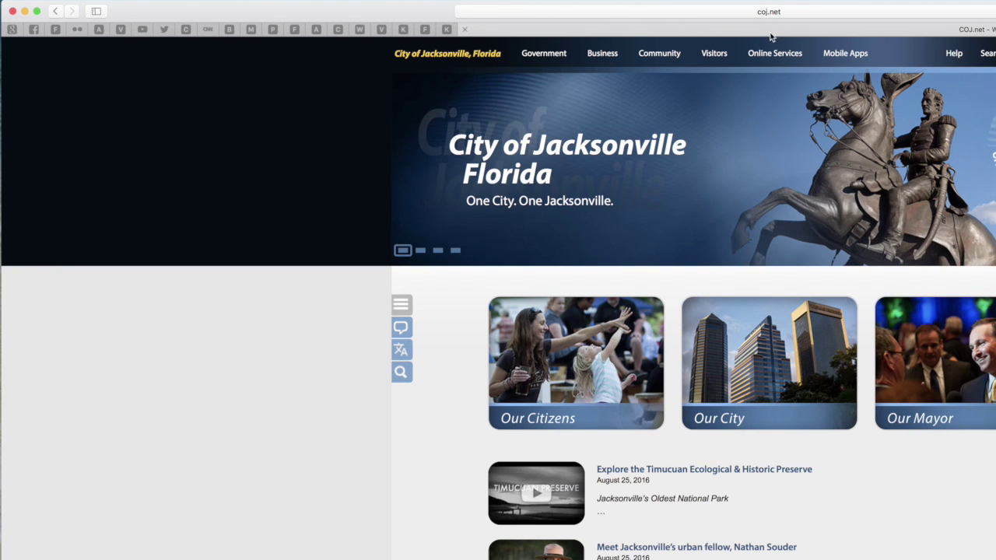
Go to Online Services and open the Service Request (630-city) site.
mouse_move(775, 55)
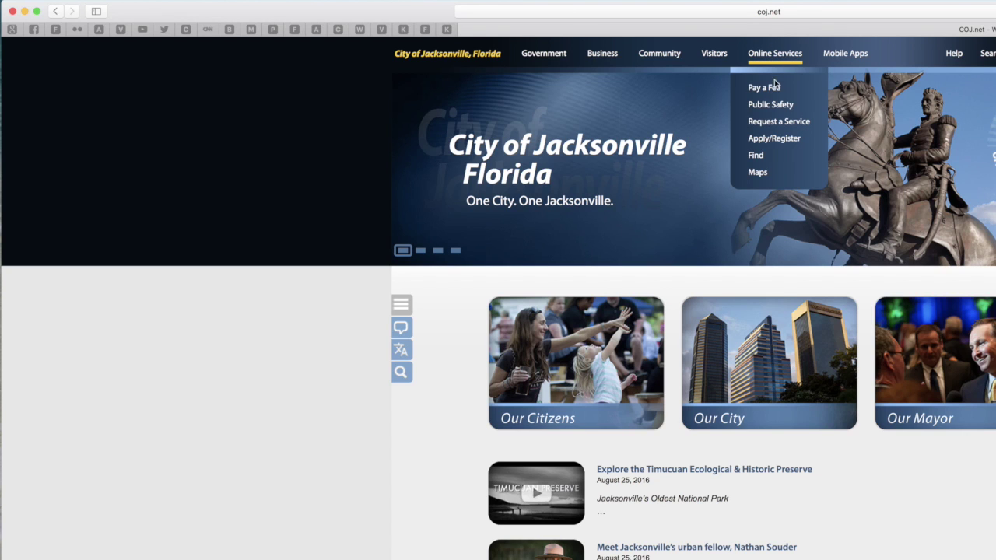
click(785, 126)
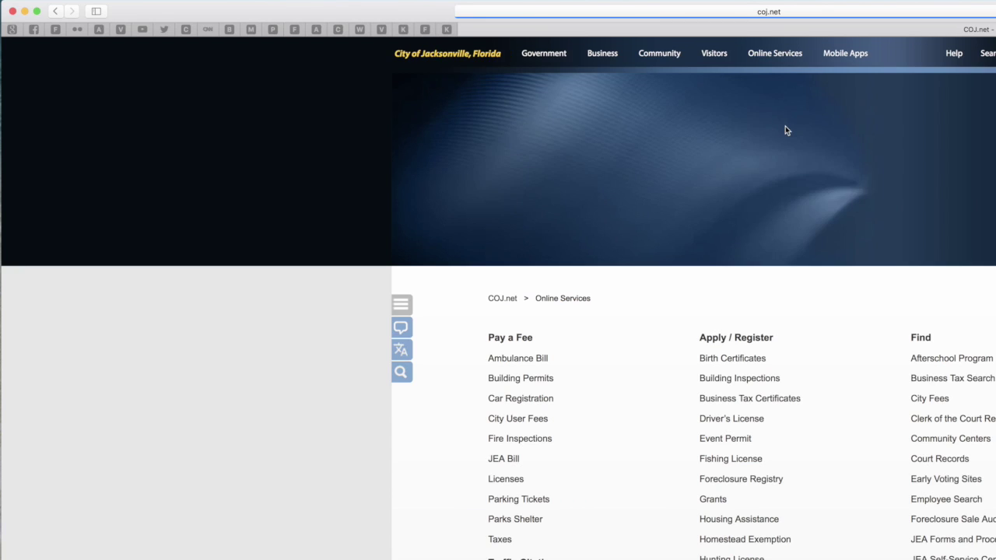
scroll(779, 141, down, 5)
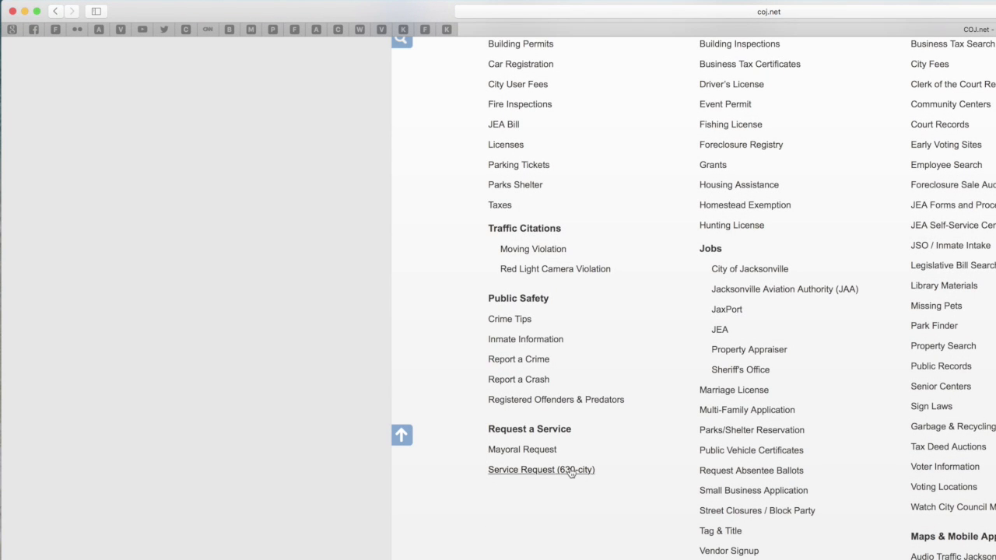
click(570, 470)
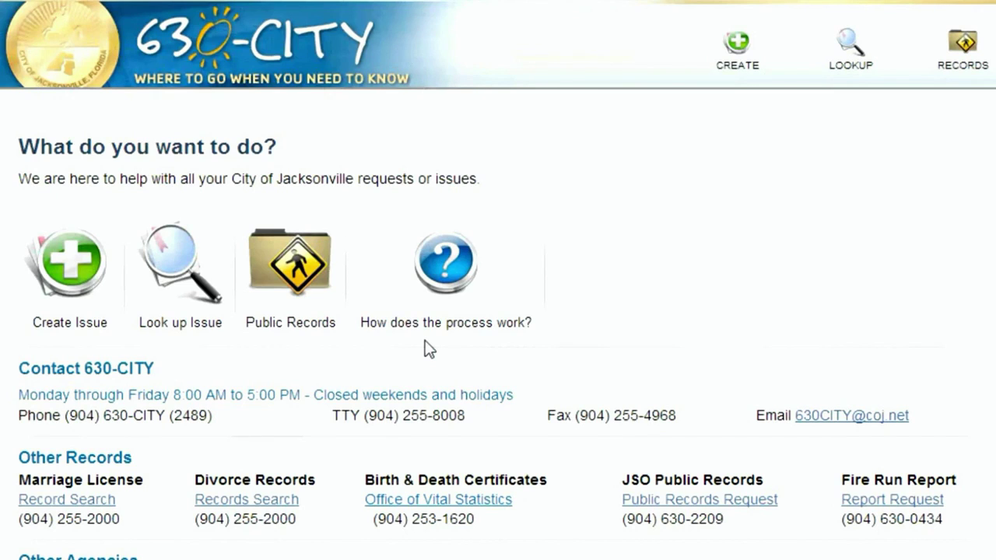
Choose Create Issue on the 630-CITY home page.
scroll(427, 347, down, 3)
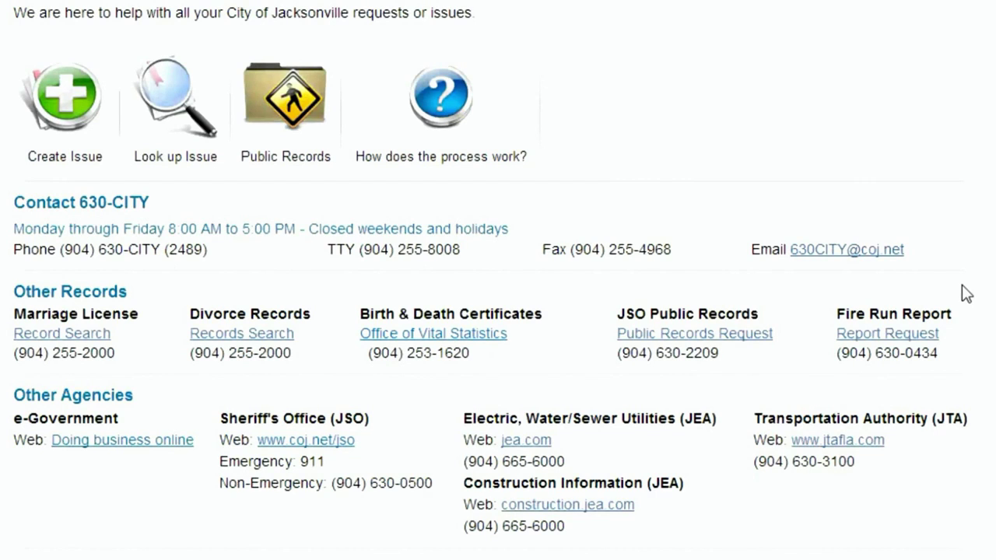
click(69, 102)
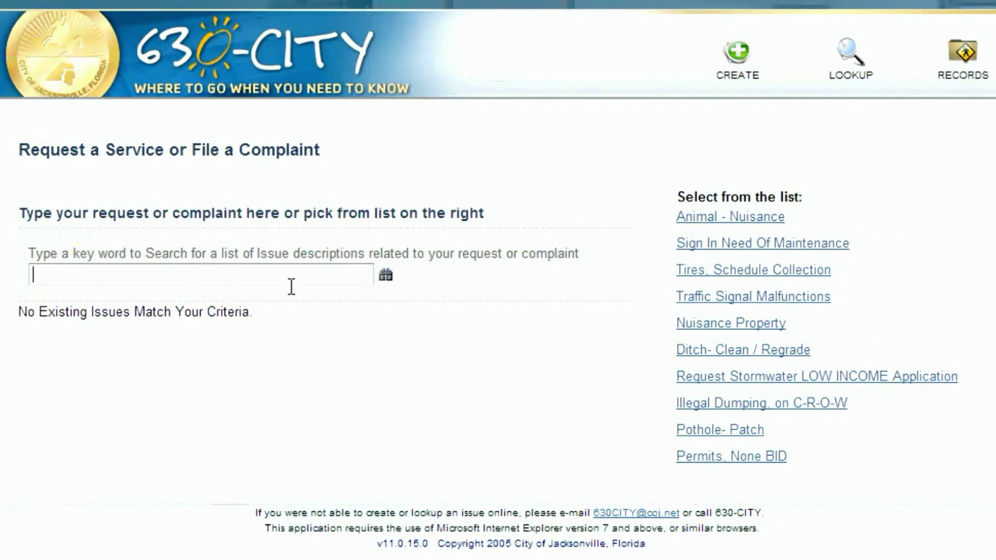
Search issue types for 'litter' and pick Parks - Litter and Trash.
text(itter)
click(386, 277)
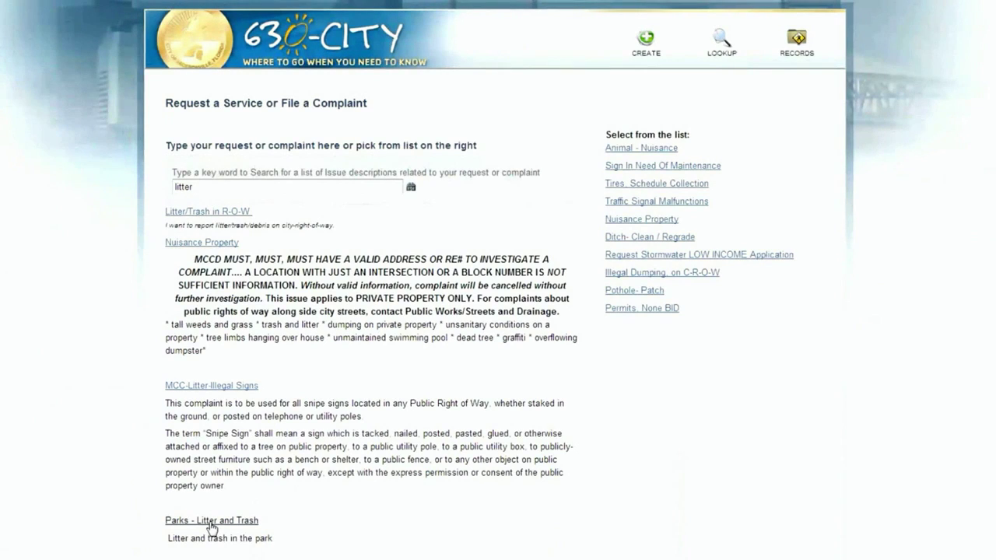
click(207, 522)
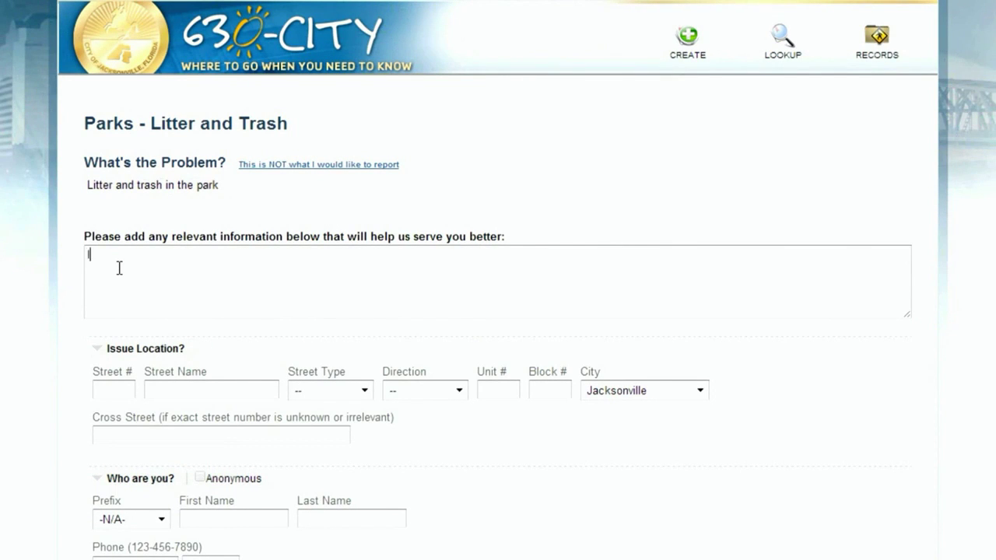
Describe the issue as 'litter in park' and set its location on Wonderwood Drive.
text(n pa)
text(Wonderwood)
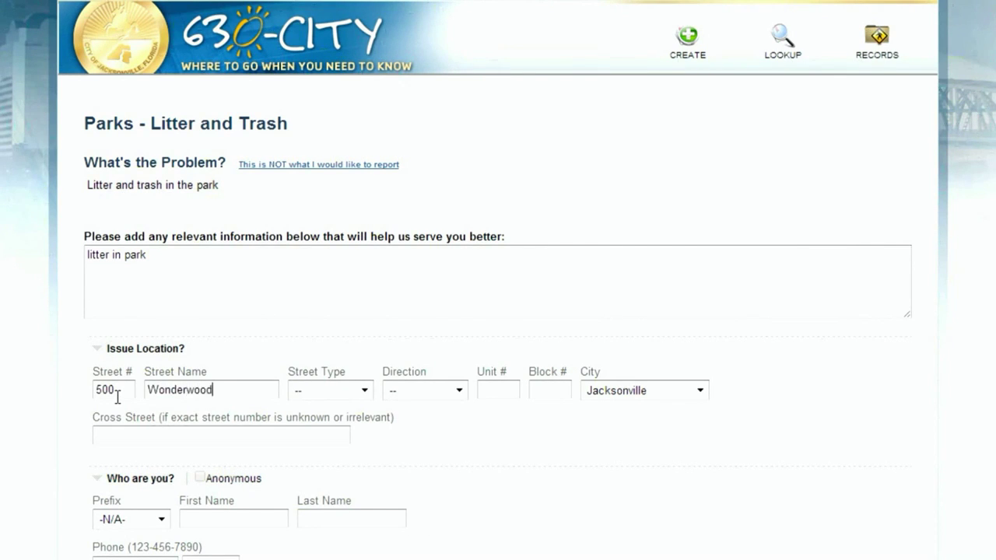
key(Tab)
key(d)
scroll(161, 493, down, 3)
scroll(134, 354, down, 3)
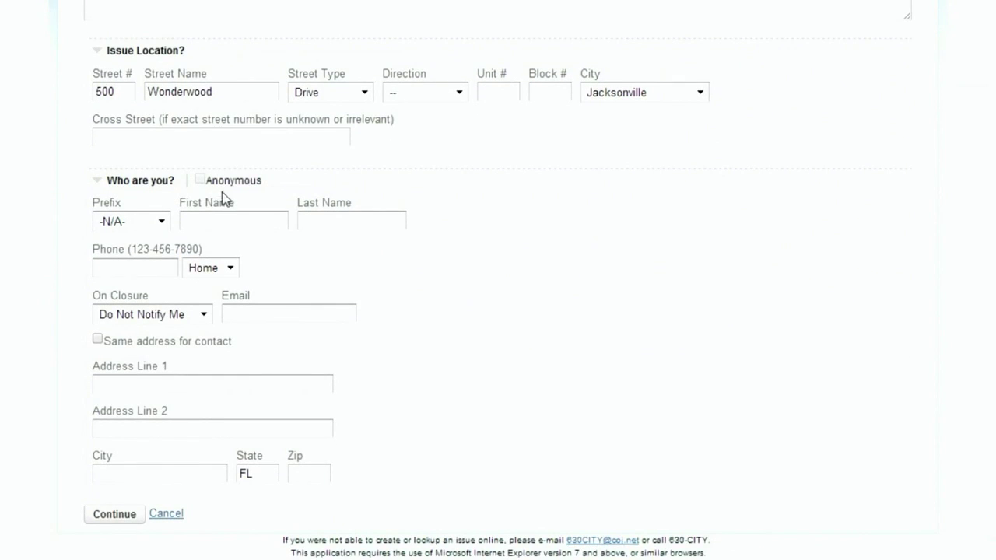
Enter the contact's name, phone and e-mail, choose Send Me an Email on closure, and continue.
click(221, 227)
text(Wilson)
key(Tab)
text(904-255-7)
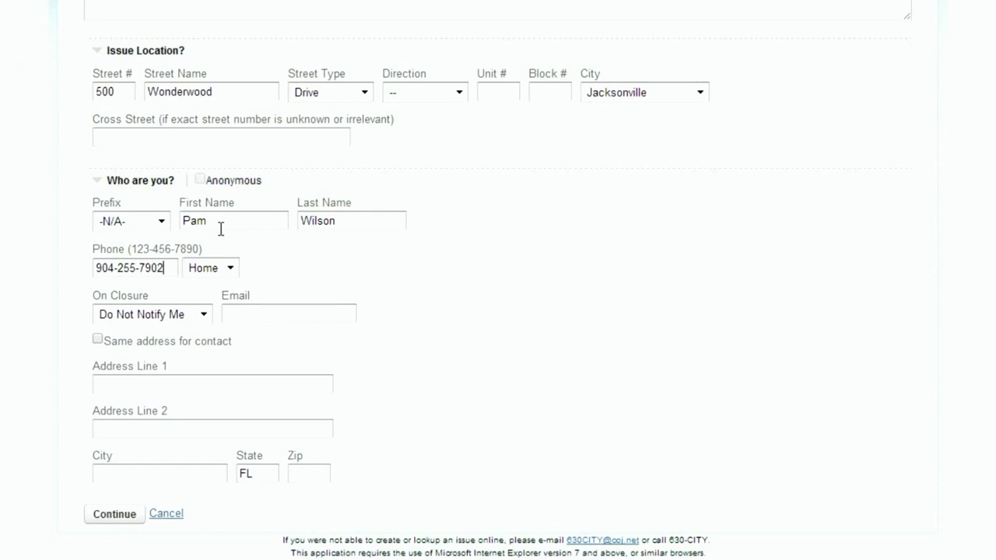
click(205, 315)
click(142, 351)
click(245, 317)
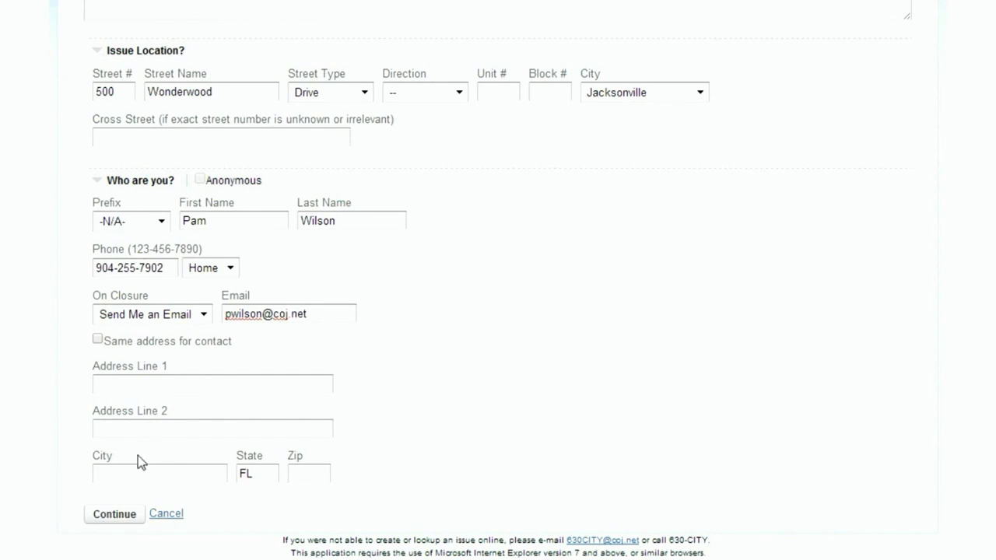
click(133, 526)
Submit the reviewed Parks - Litter and Trash request.
scroll(680, 467, up, 3)
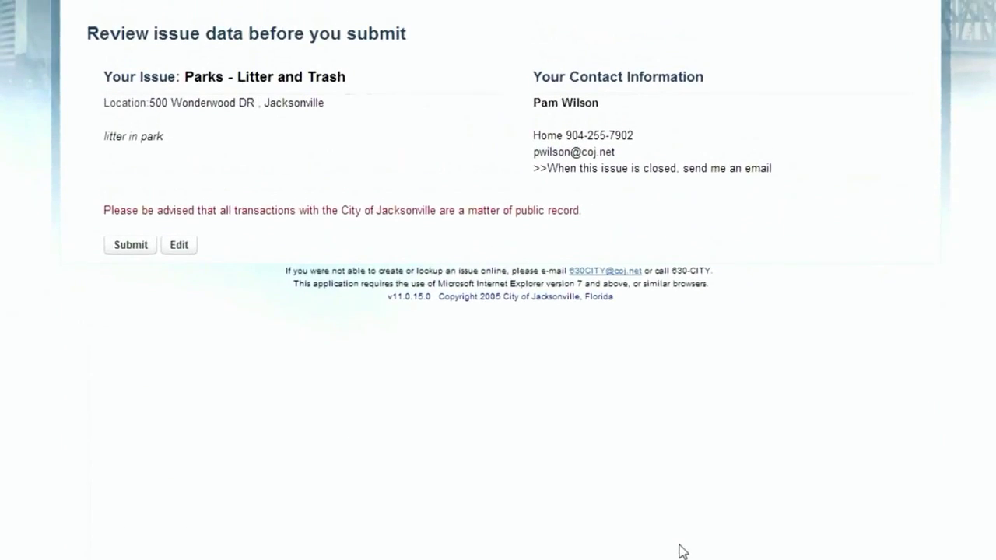
scroll(753, 251, up, 1)
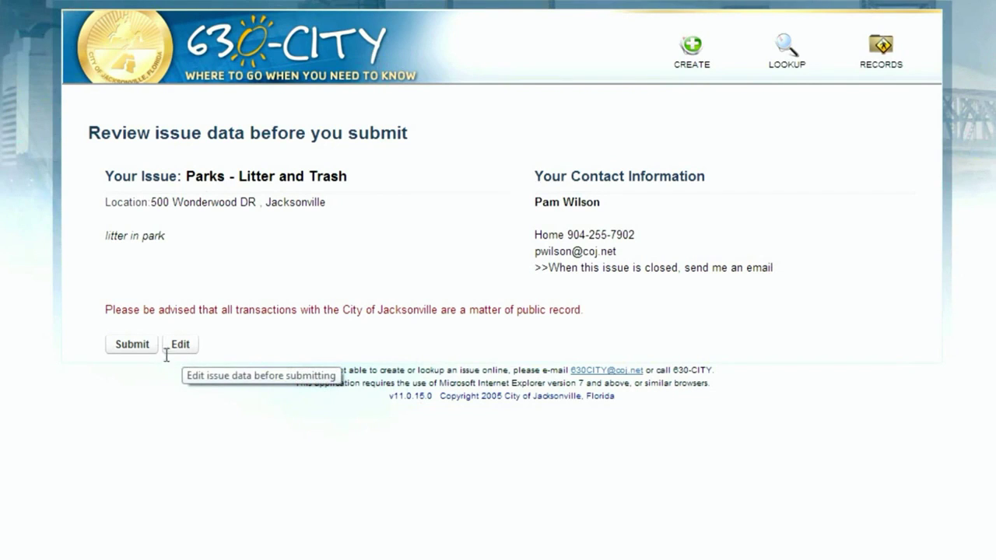
click(138, 347)
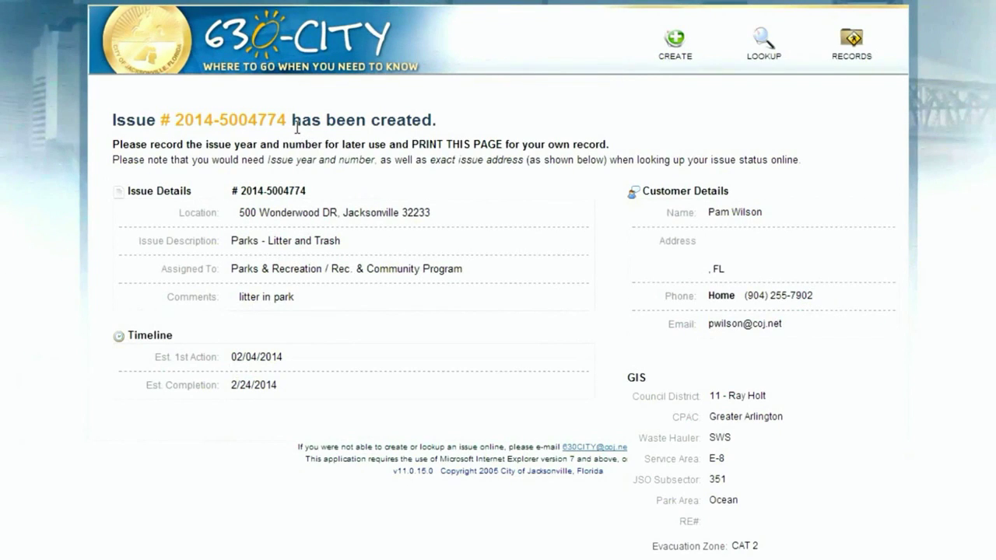
Select the new issue number on the confirmation page, then return to the 630-CITY home page.
drag(288, 127, 186, 132)
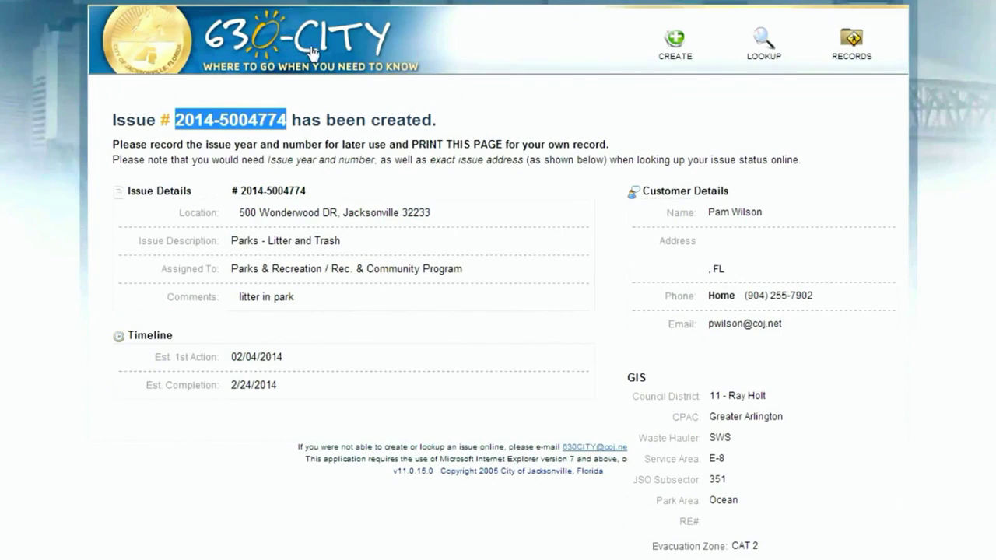
click(261, 44)
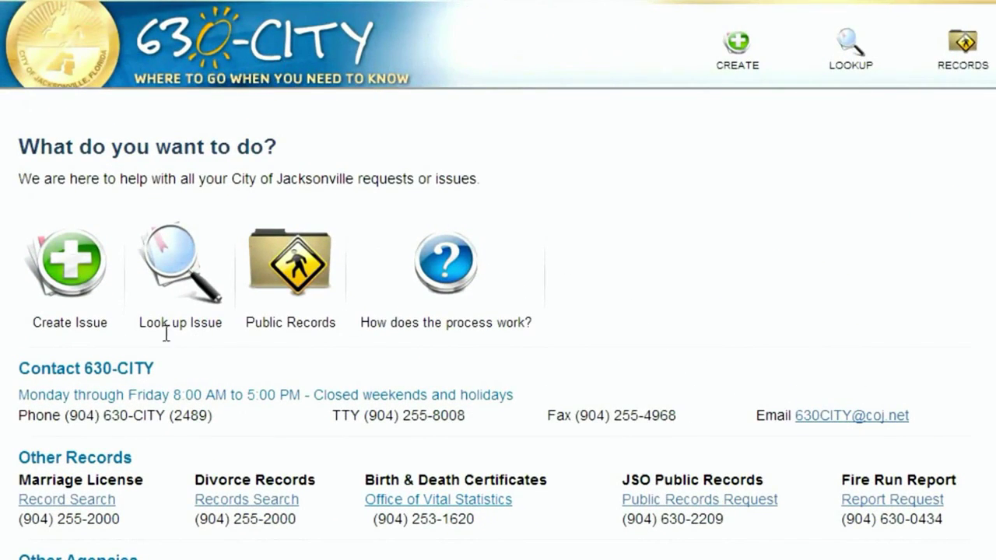
In Look up Issue, enter the new issue's number and its Wonderwood Drive street location.
click(177, 274)
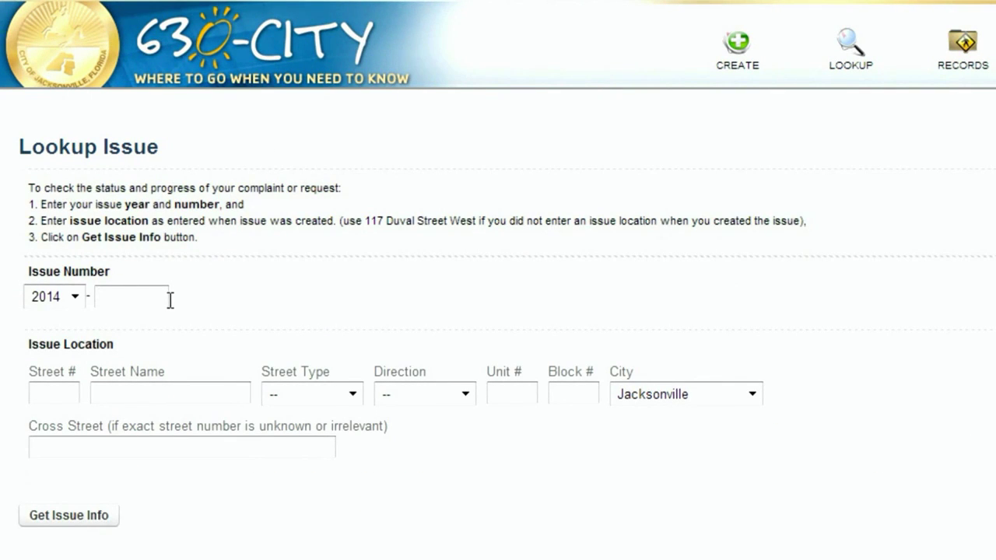
click(63, 402)
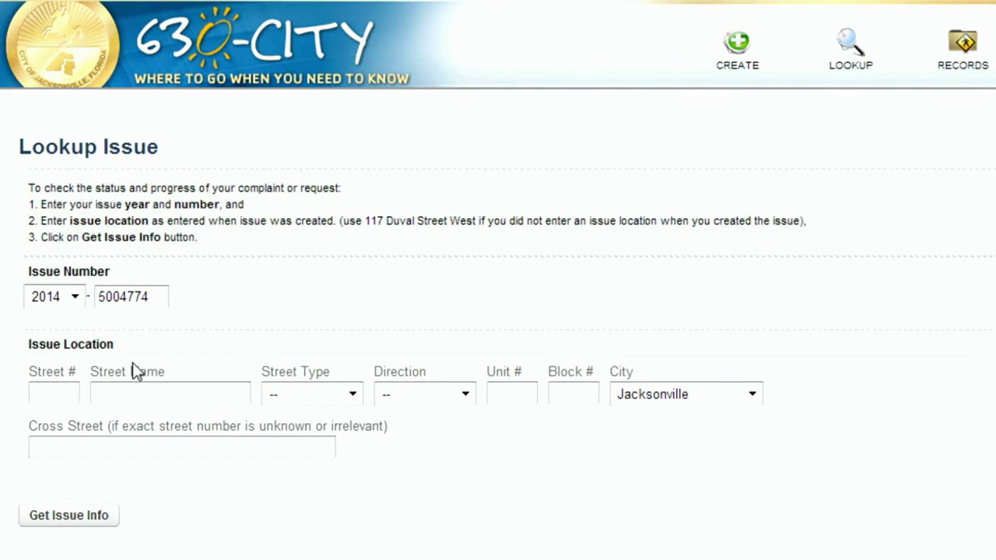
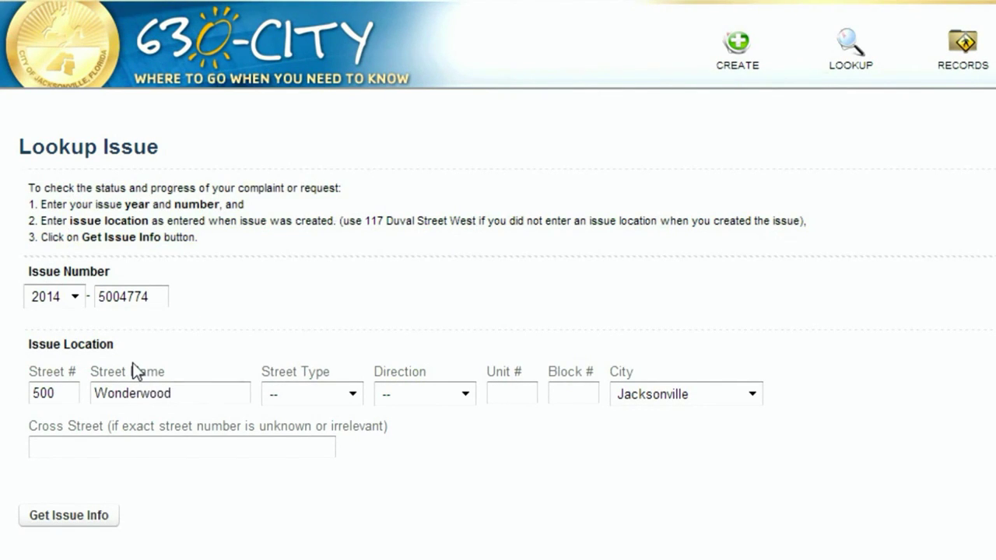
key(Tab)
key(d)
Get the issue info showing In Progress status, then return to the home page.
click(53, 524)
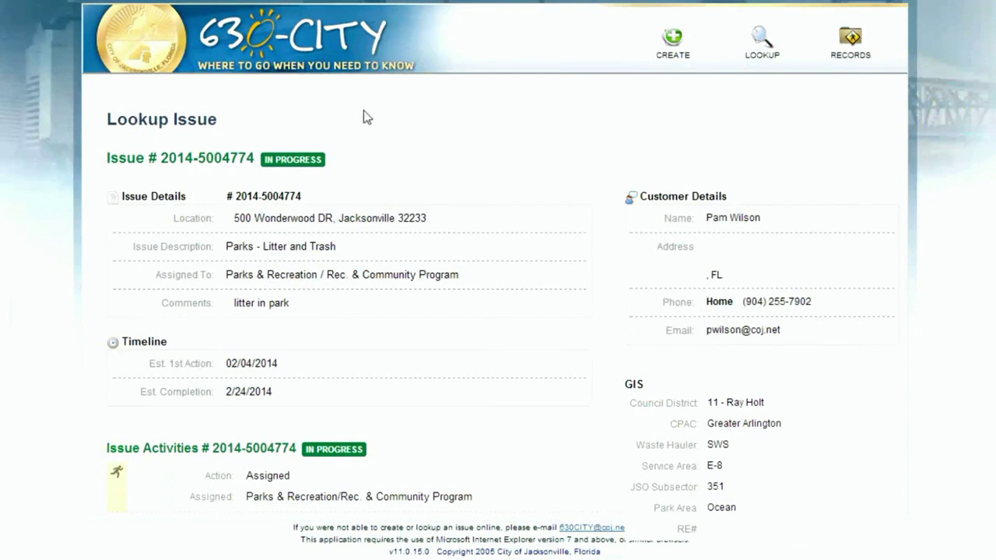
click(235, 53)
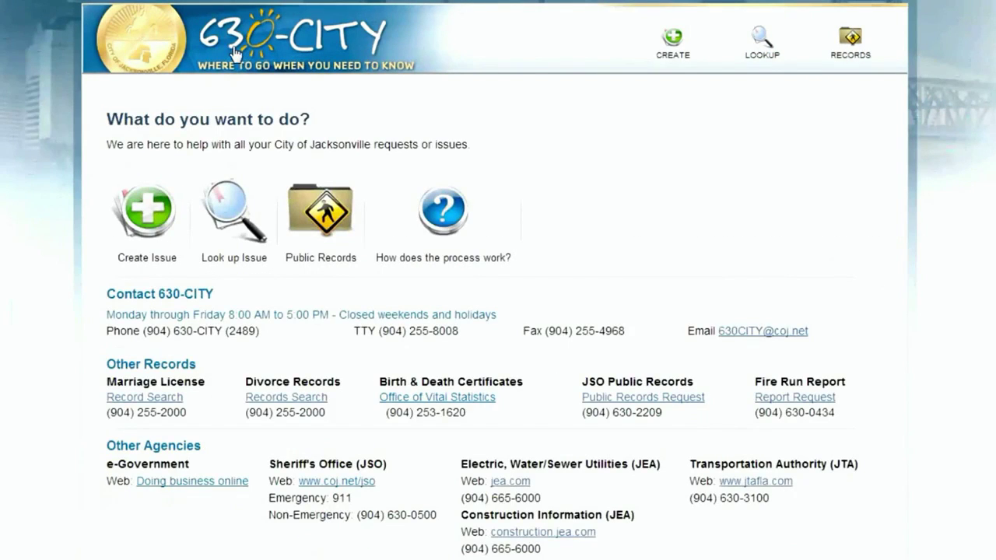